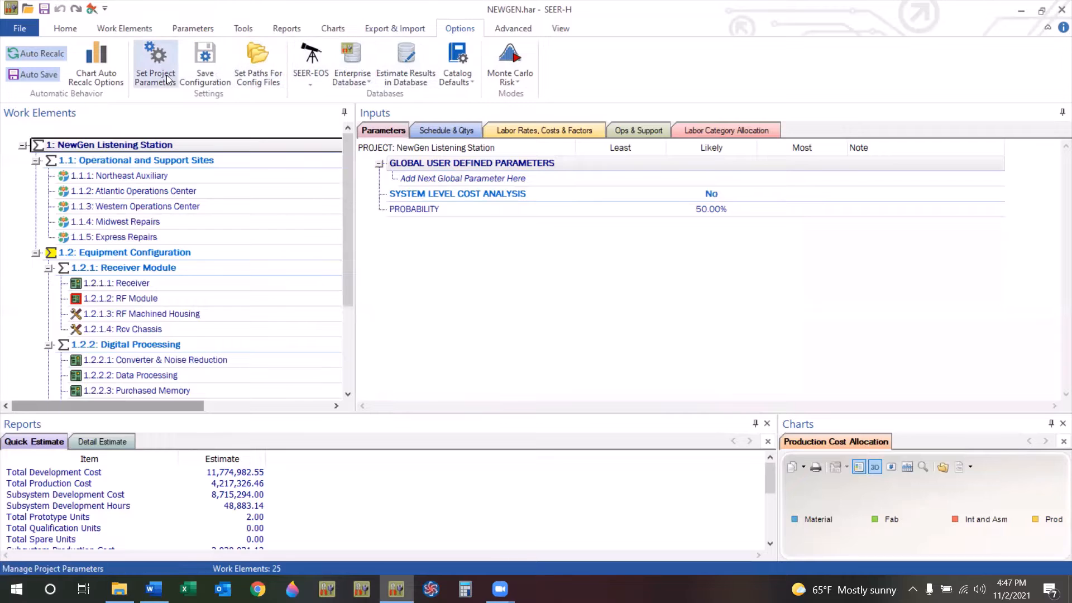
# Open the project's inflation table selection and browse the Development inflation table list, keeping 2021 Default Inflation Table.
pyautogui.click(167, 77)
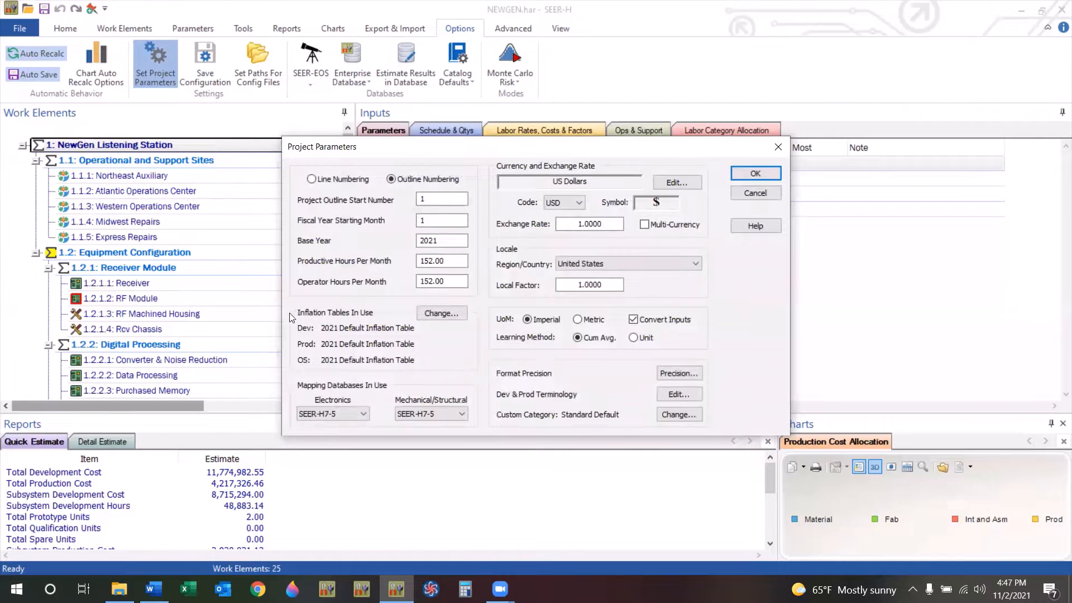
pyautogui.click(454, 316)
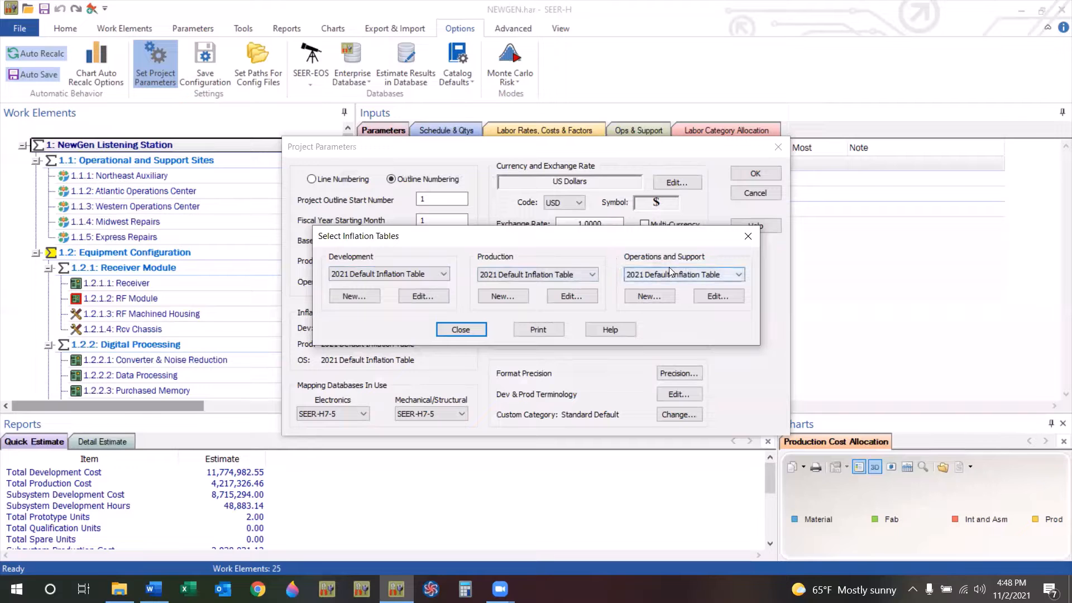
pyautogui.click(435, 276)
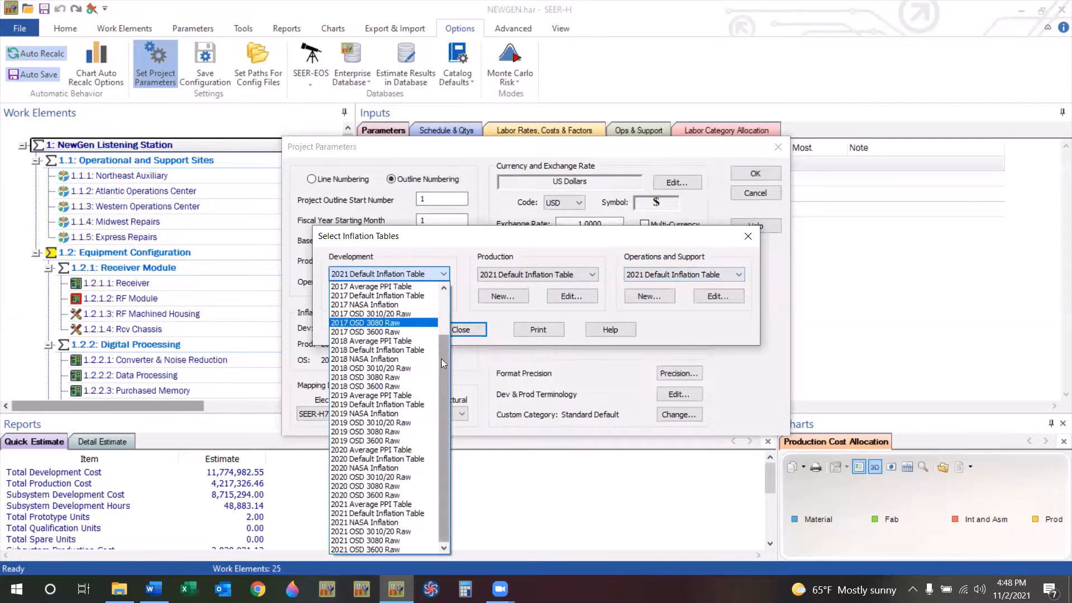
pyautogui.moveTo(444, 365); pyautogui.dragTo(456, 301)
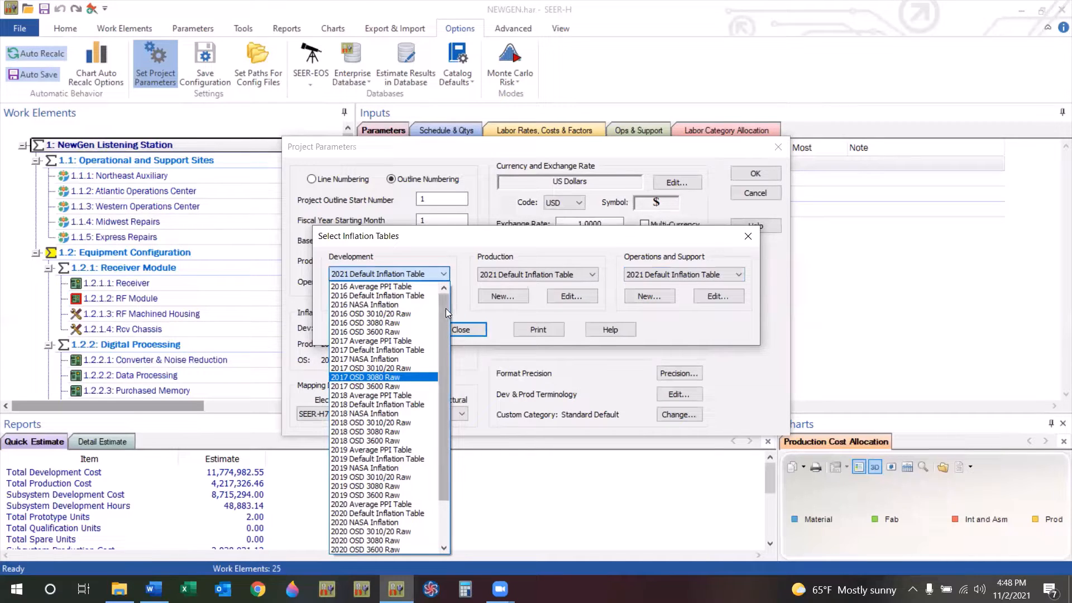
pyautogui.moveTo(444, 307); pyautogui.dragTo(442, 353)
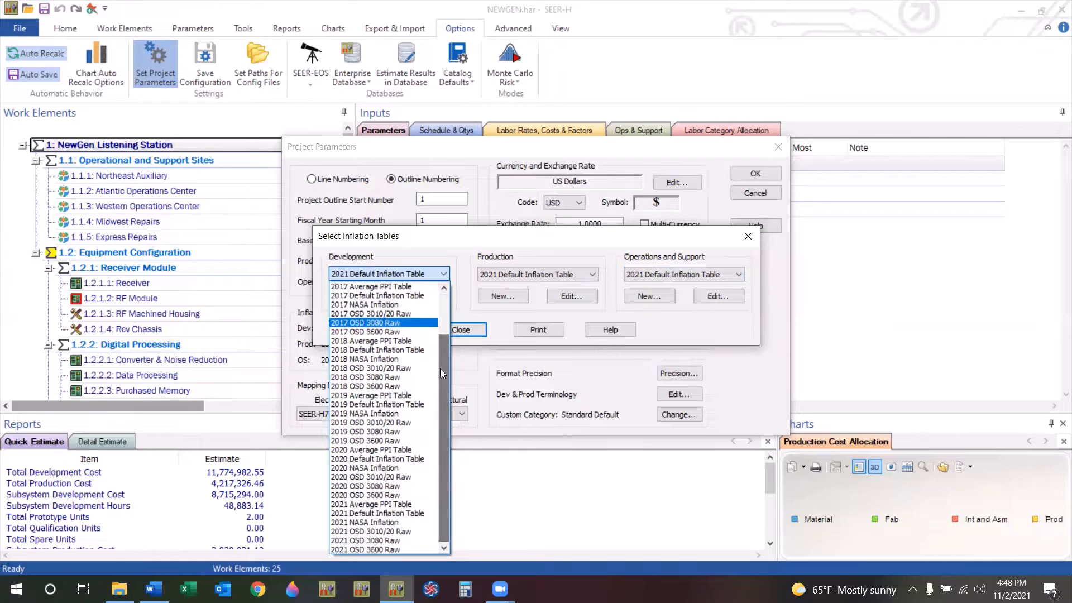
pyautogui.click(410, 516)
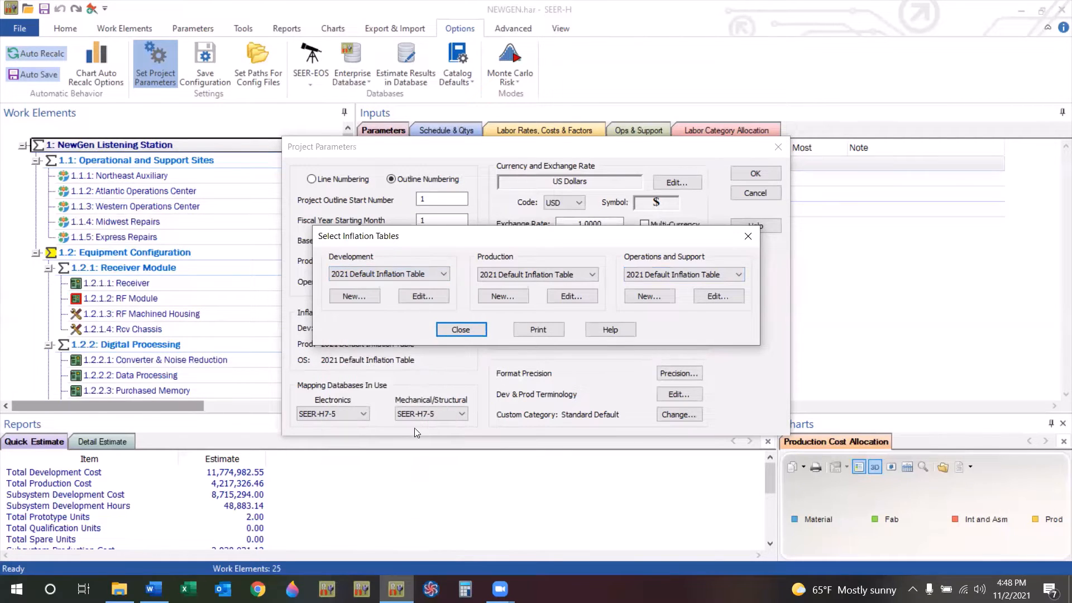
# Open the Development inflation table editor and a new blank Development table, closing each without changes.
pyautogui.click(439, 296)
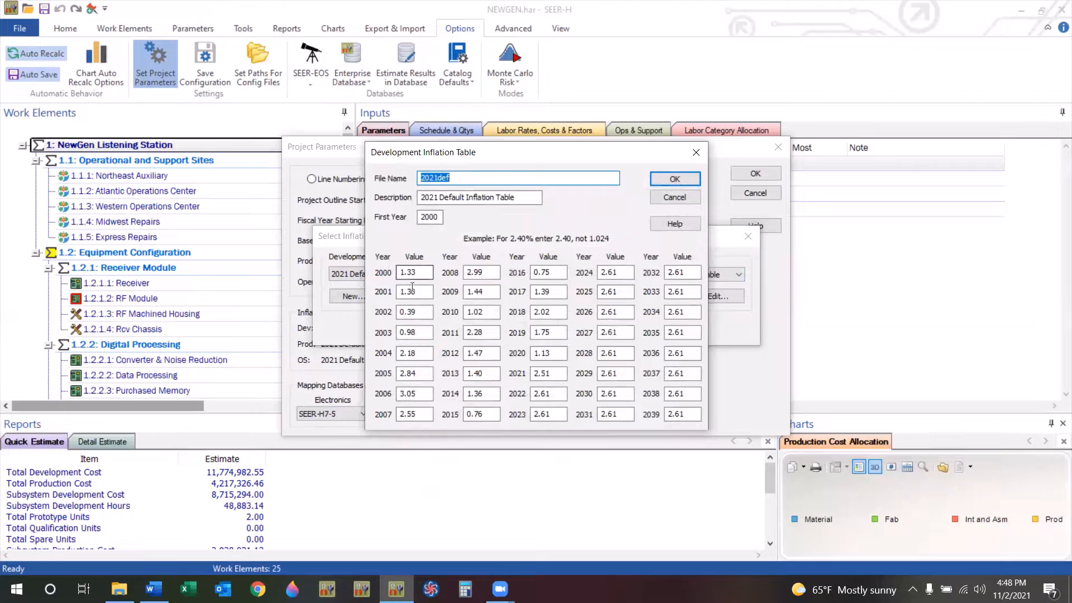
pyautogui.click(696, 152)
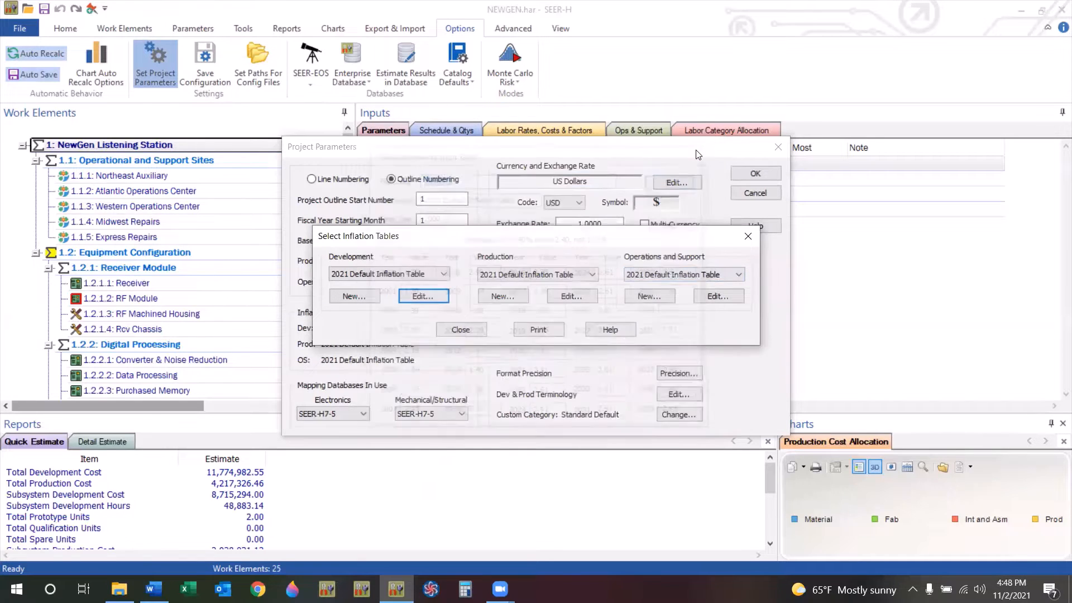
pyautogui.click(360, 295)
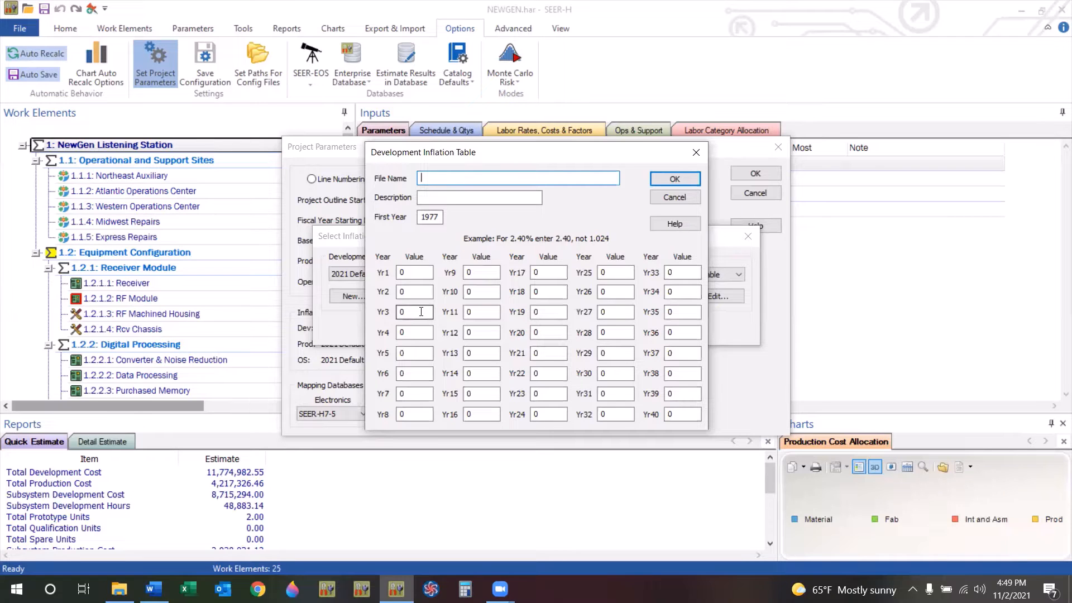
pyautogui.click(695, 152)
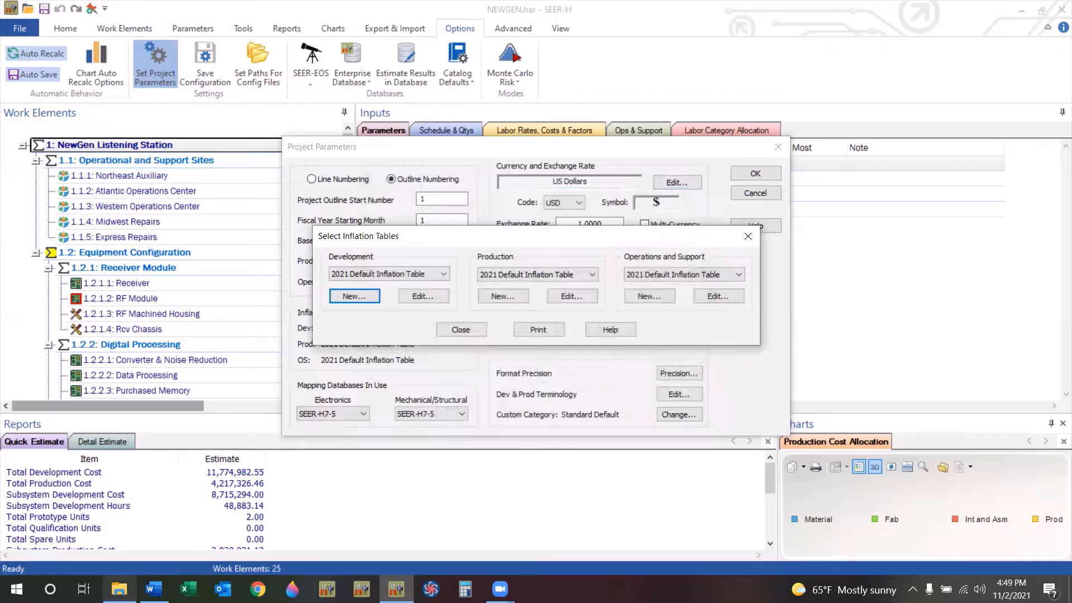
# Open the 30102018.INI file from the SEER-H 8.0 Inflation Tables folder.
pyautogui.click(119, 589)
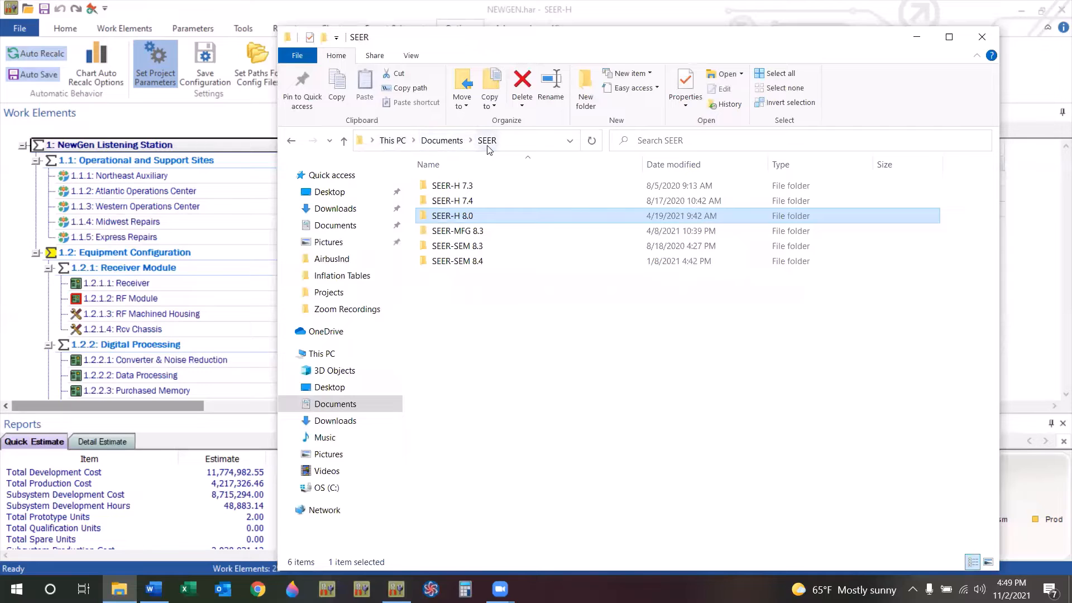
pyautogui.doubleClick(472, 216)
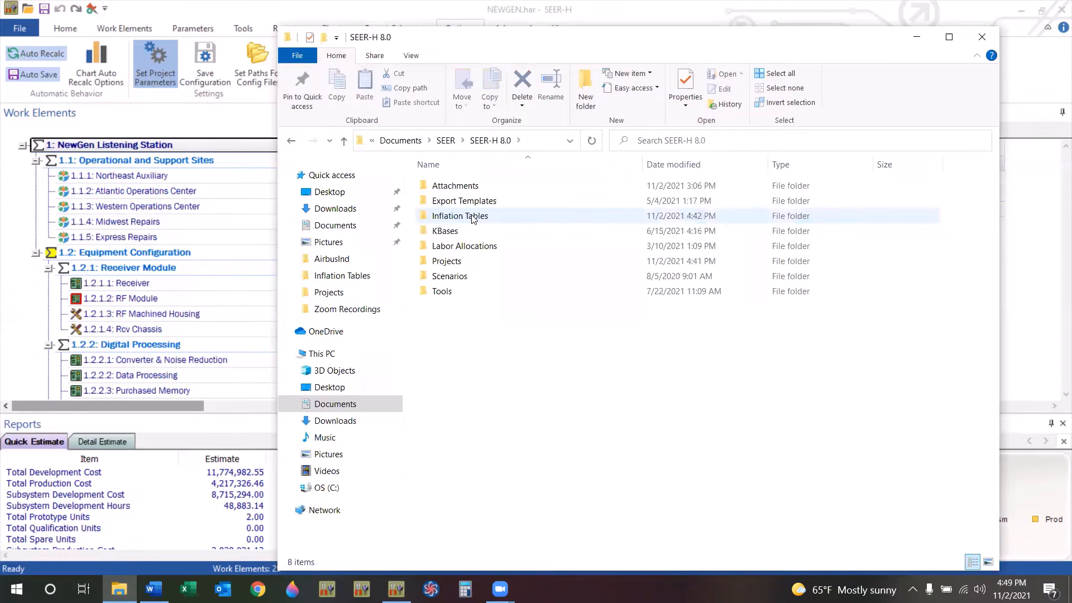
pyautogui.doubleClick(460, 216)
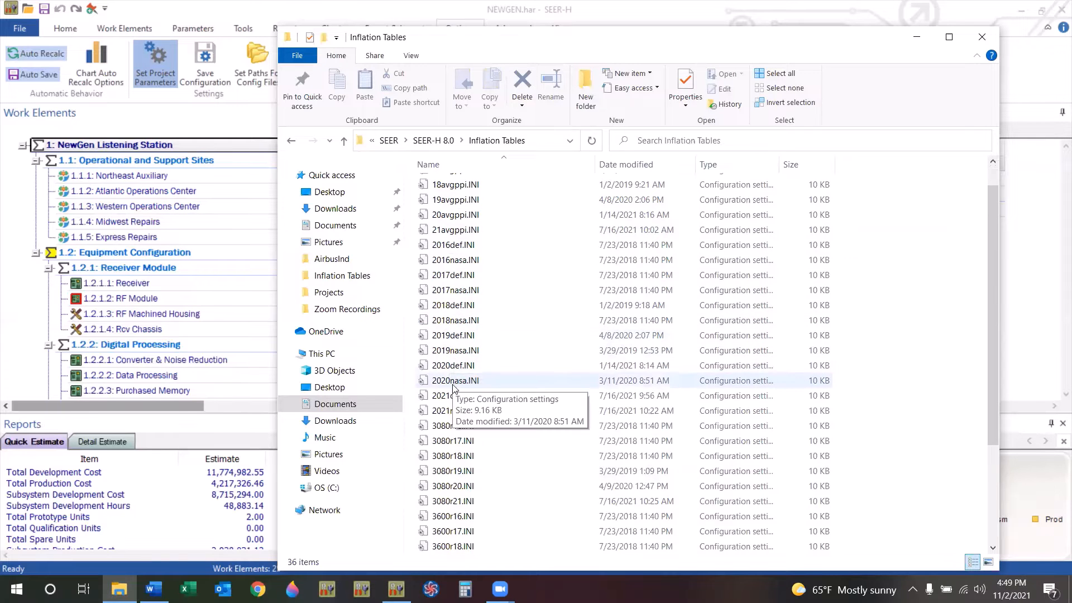
pyautogui.scroll(-3, 453, 391)
pyautogui.doubleClick(467, 547)
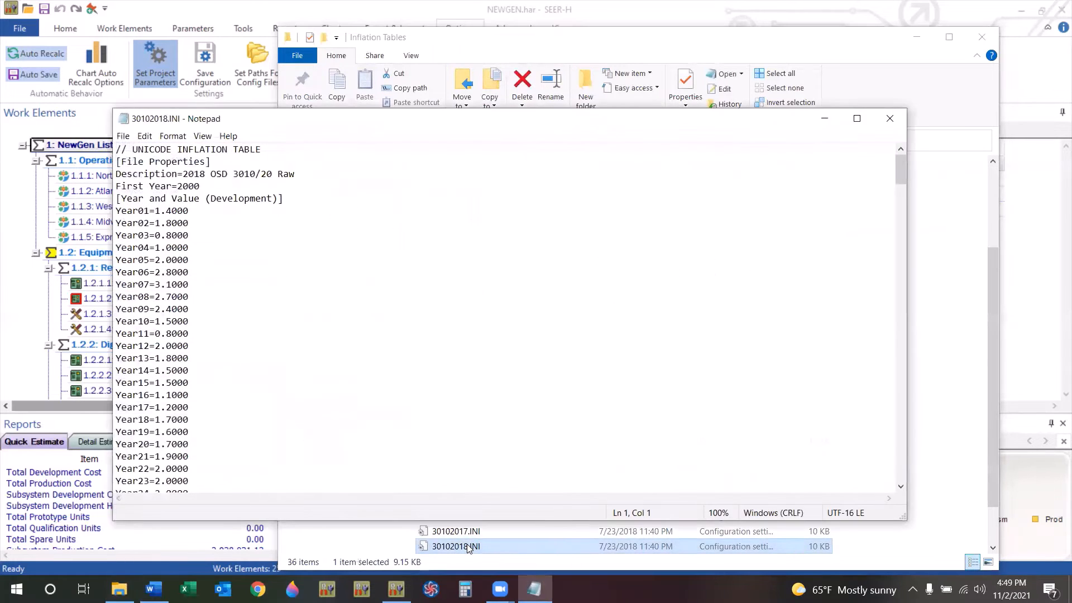
# Save a copy of the inflation file as TEST.INI in the Inflation Tables folder.
pyautogui.click(124, 137)
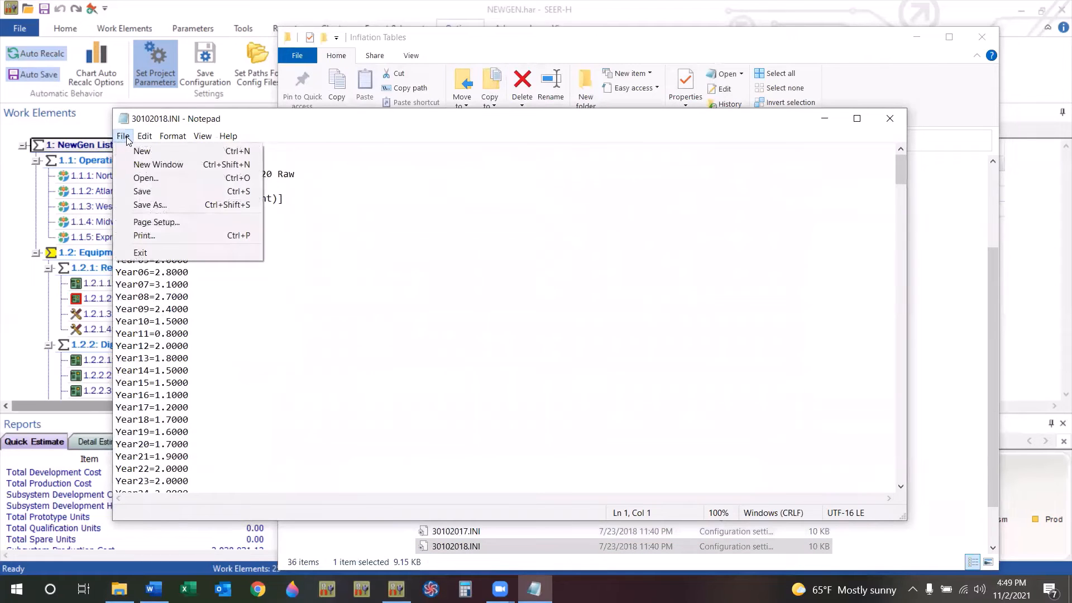
pyautogui.click(150, 204)
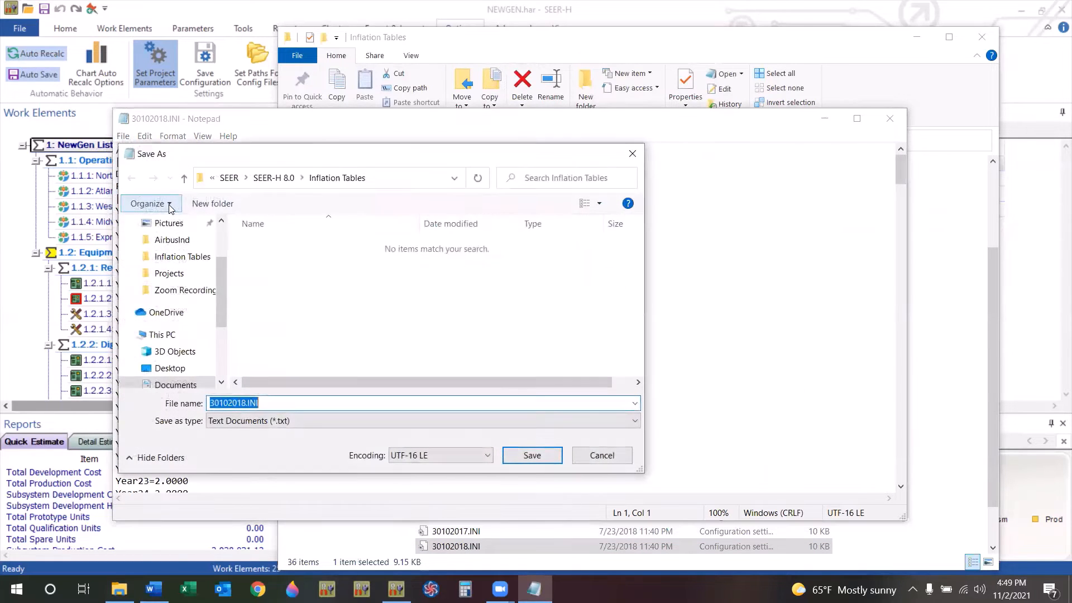
pyautogui.write('TE')
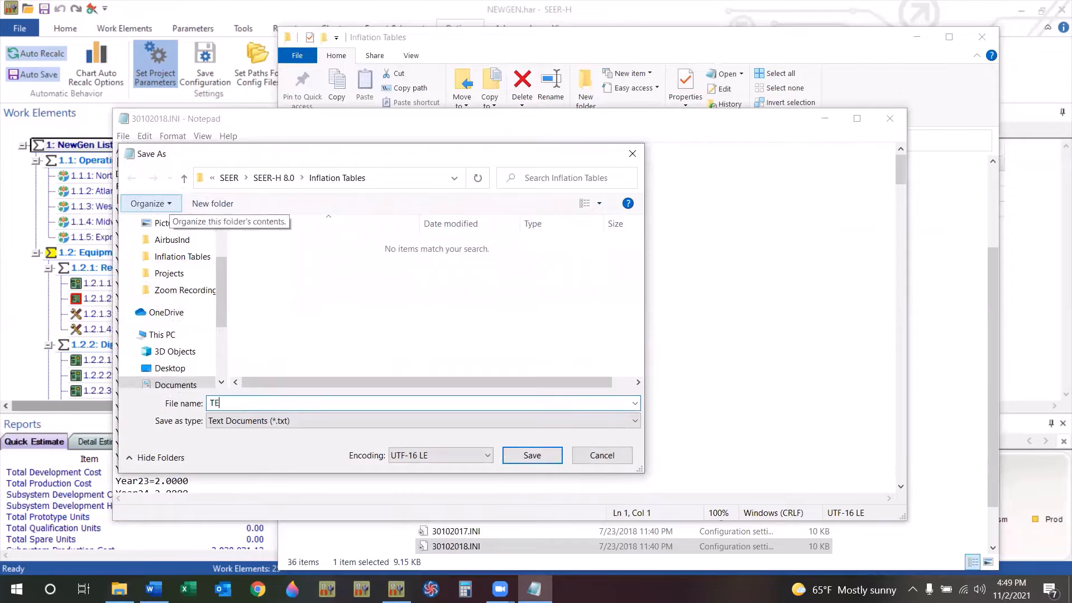
pyautogui.write('ST.INI')
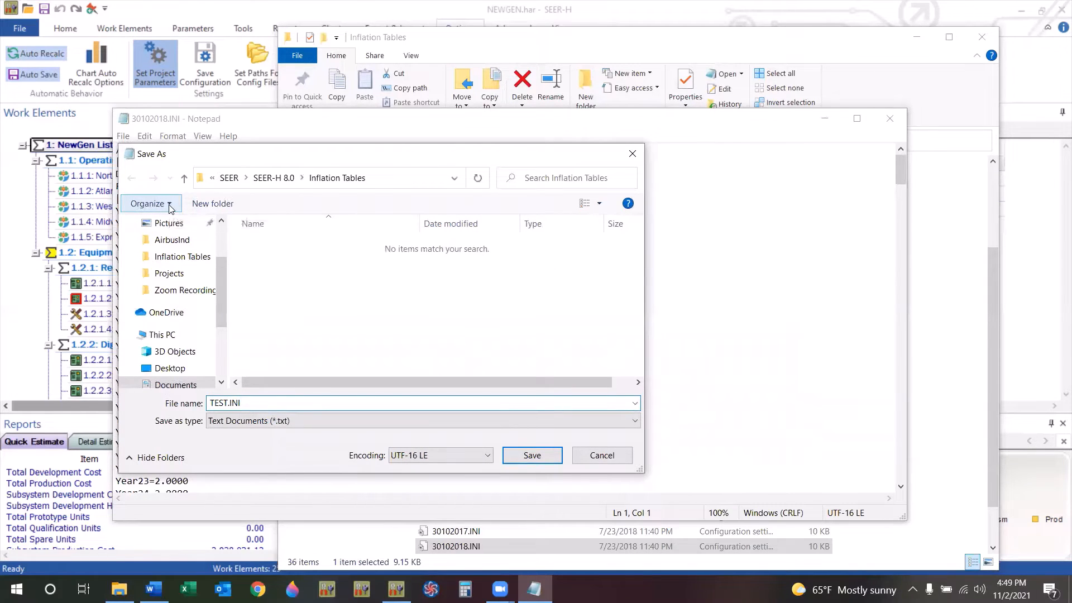
pyautogui.click(533, 457)
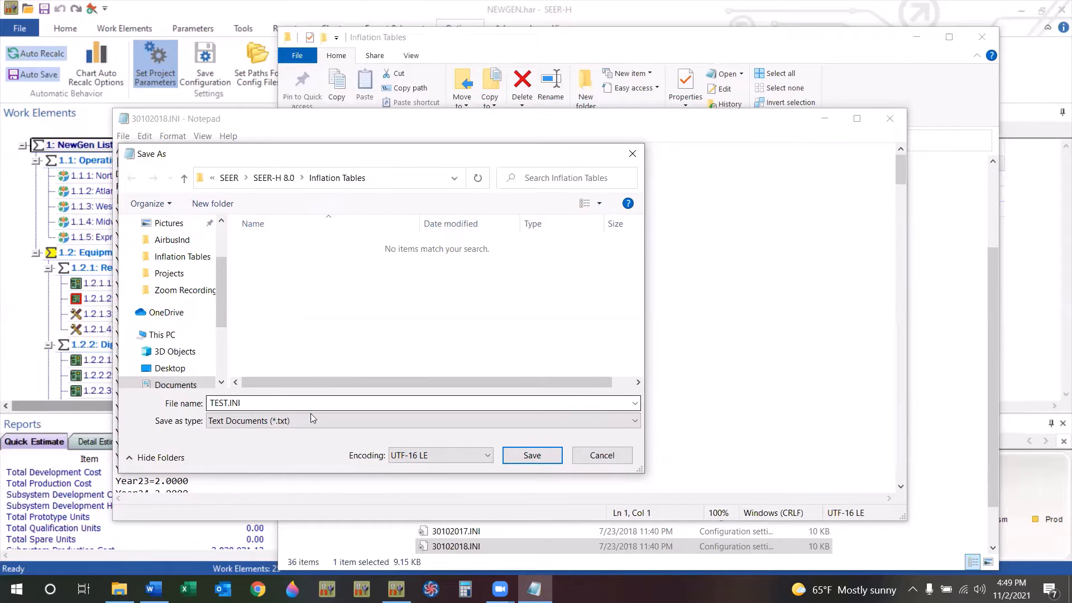
pyautogui.click(513, 457)
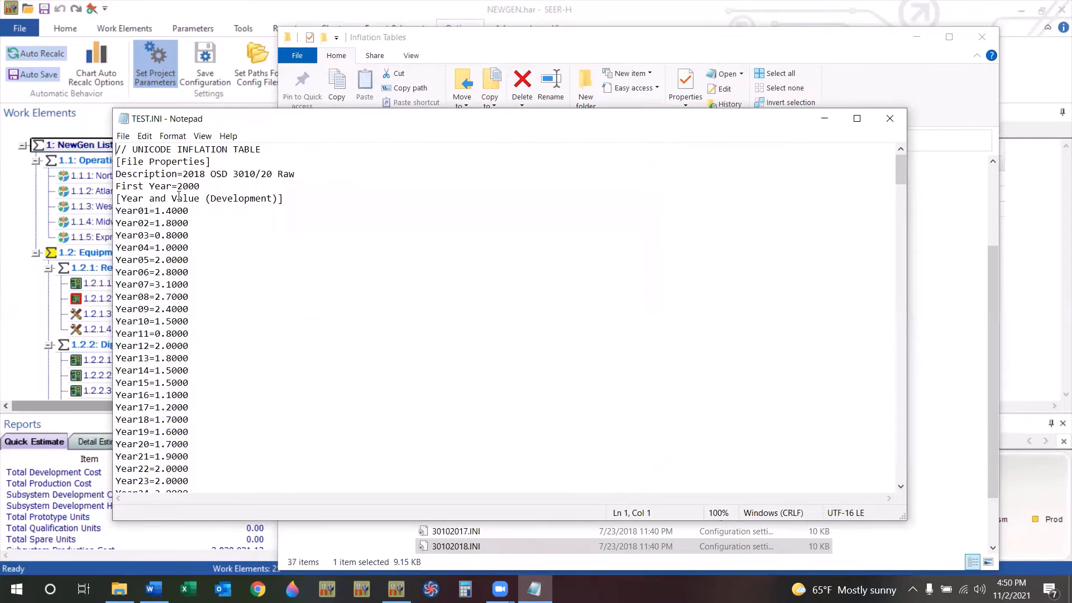
# Review the file's description, first year and the Development, Production and OS year-value sections.
pyautogui.moveTo(185, 174); pyautogui.dragTo(294, 176)
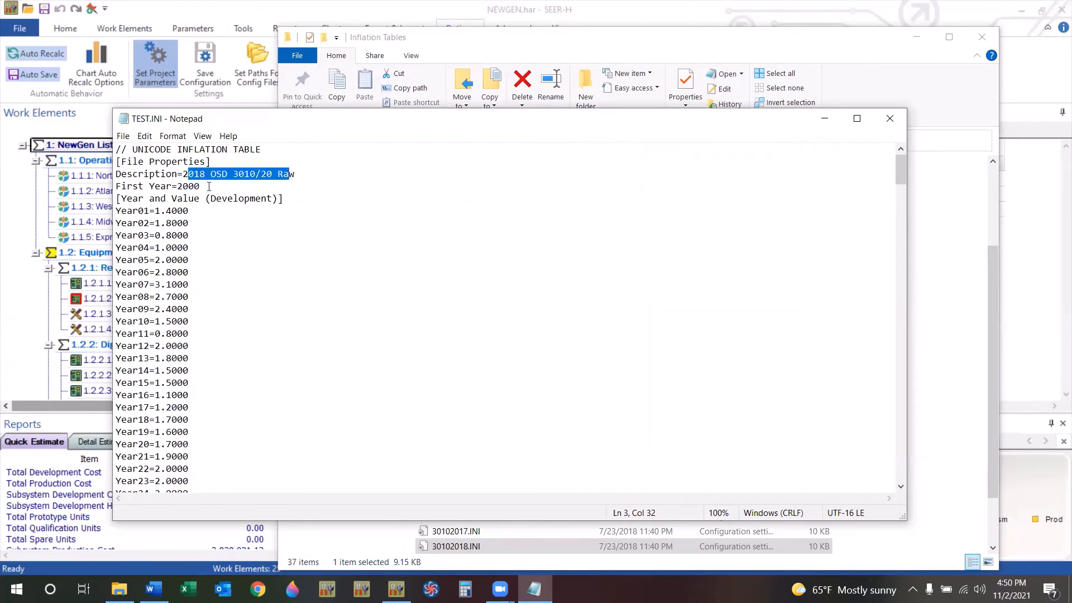
pyautogui.moveTo(203, 187); pyautogui.dragTo(180, 185)
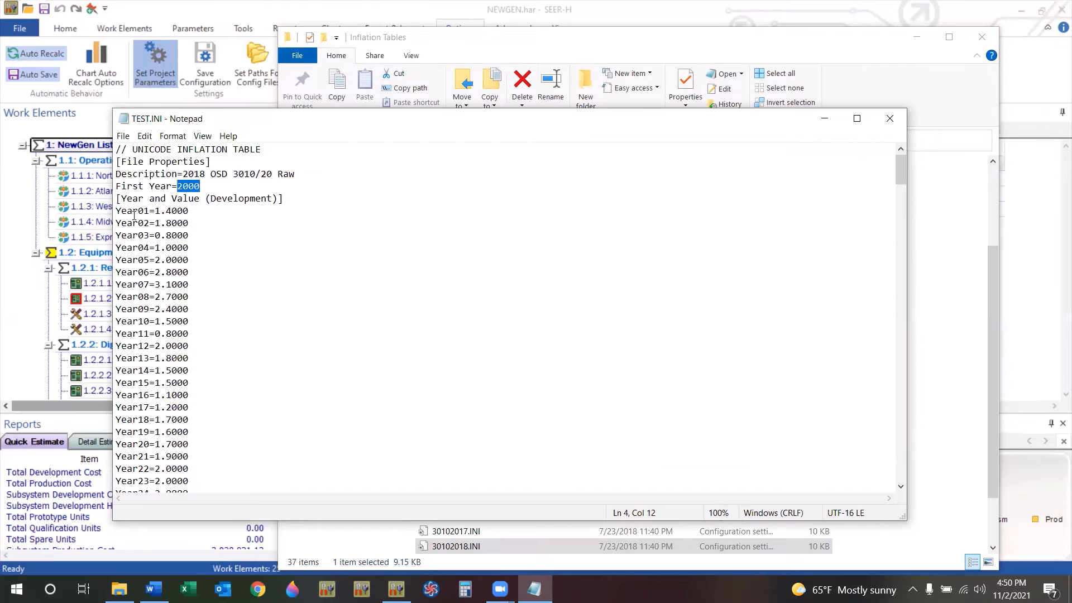
pyautogui.click(229, 199)
pyautogui.scroll(-20, 212, 234)
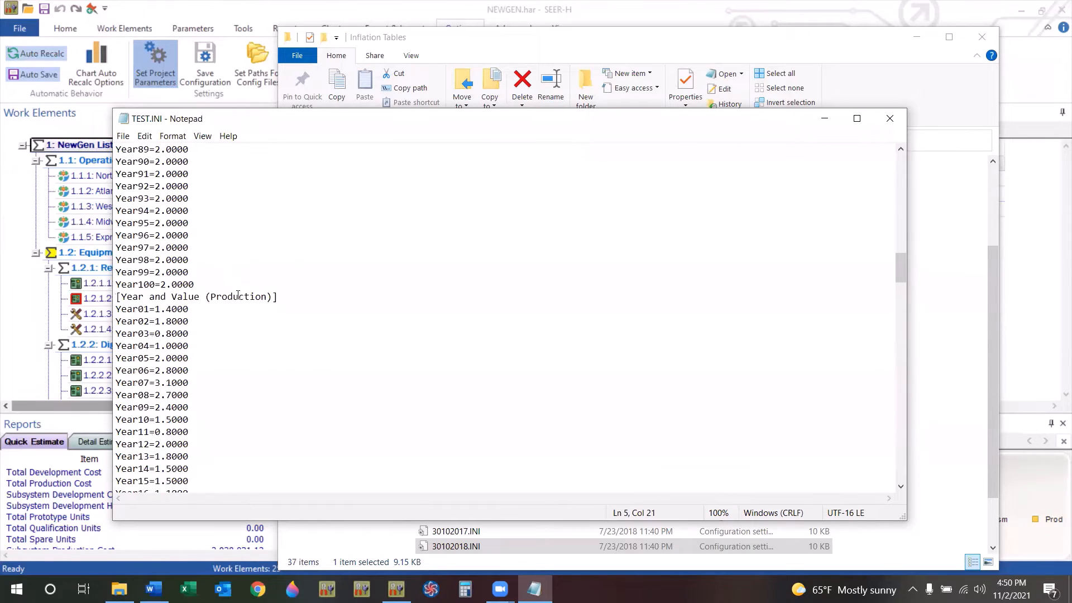
pyautogui.scroll(-5, 238, 295)
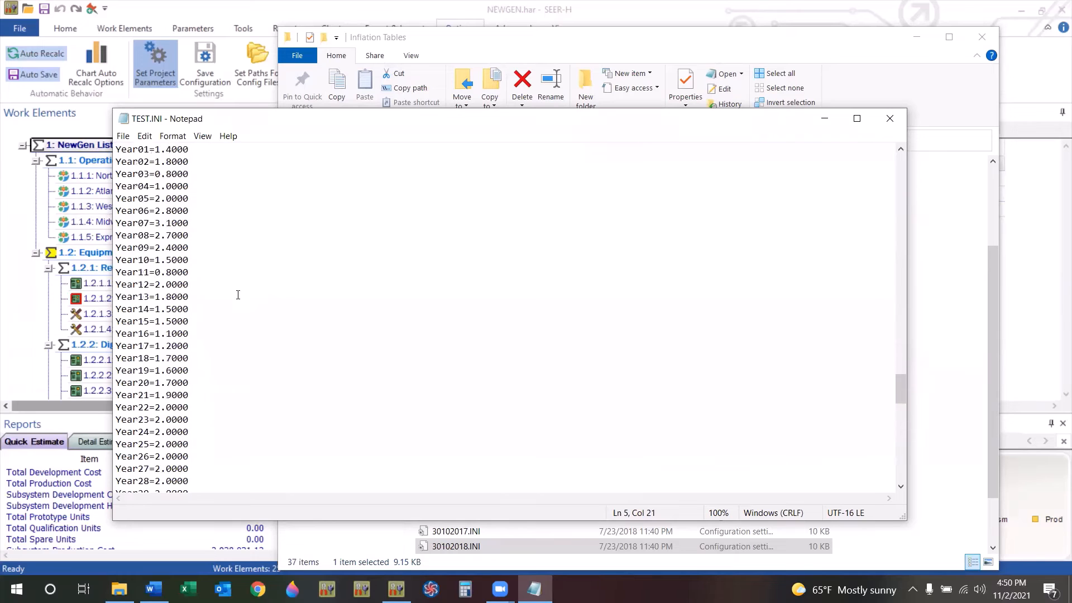
pyautogui.scroll(4, 238, 295)
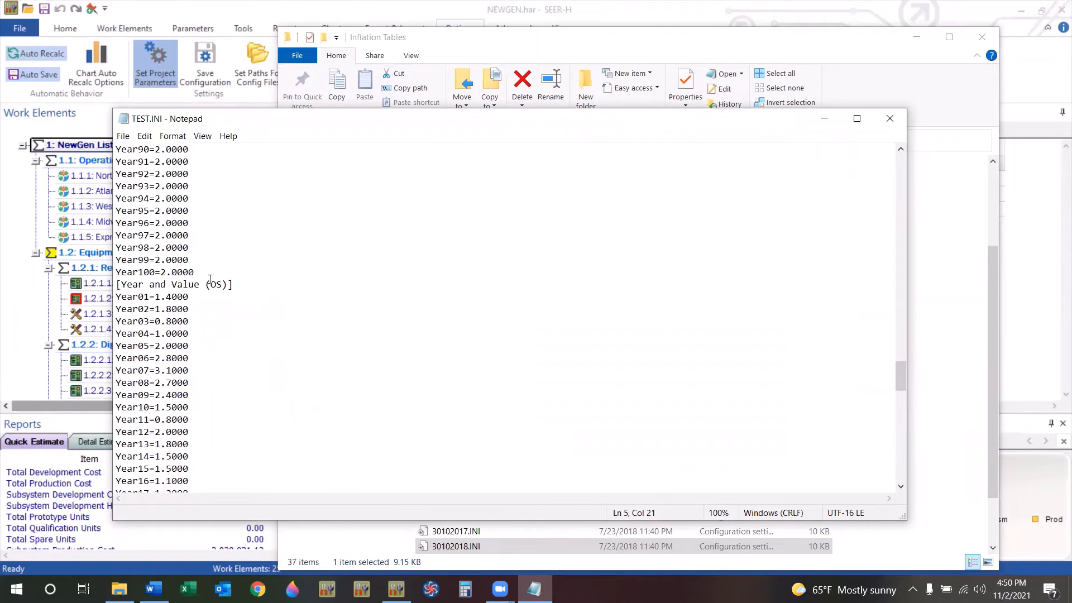
pyautogui.scroll(20, 210, 279)
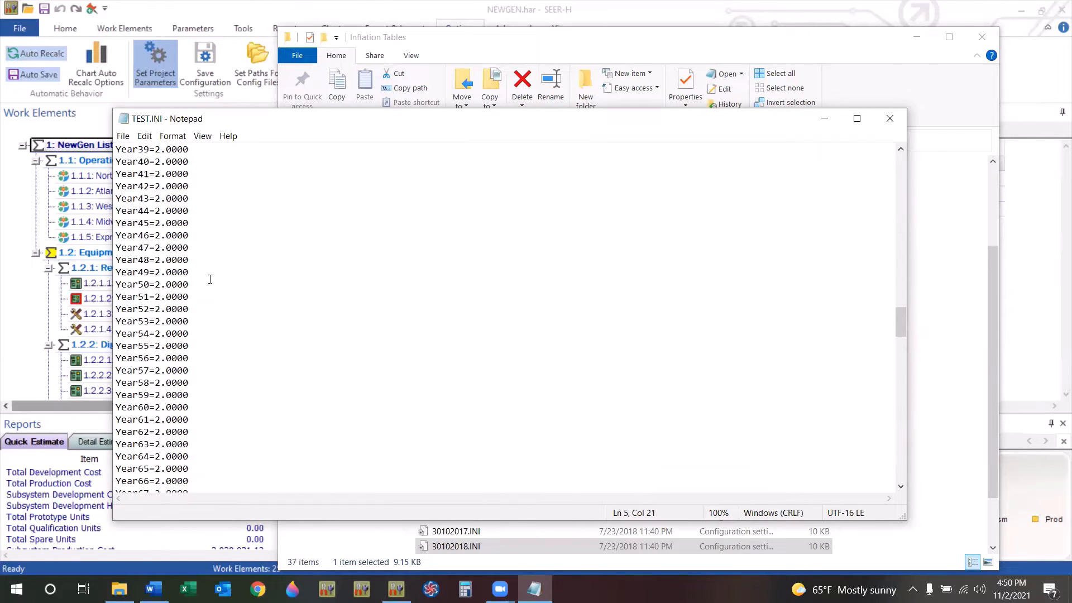
pyautogui.scroll(20, 210, 279)
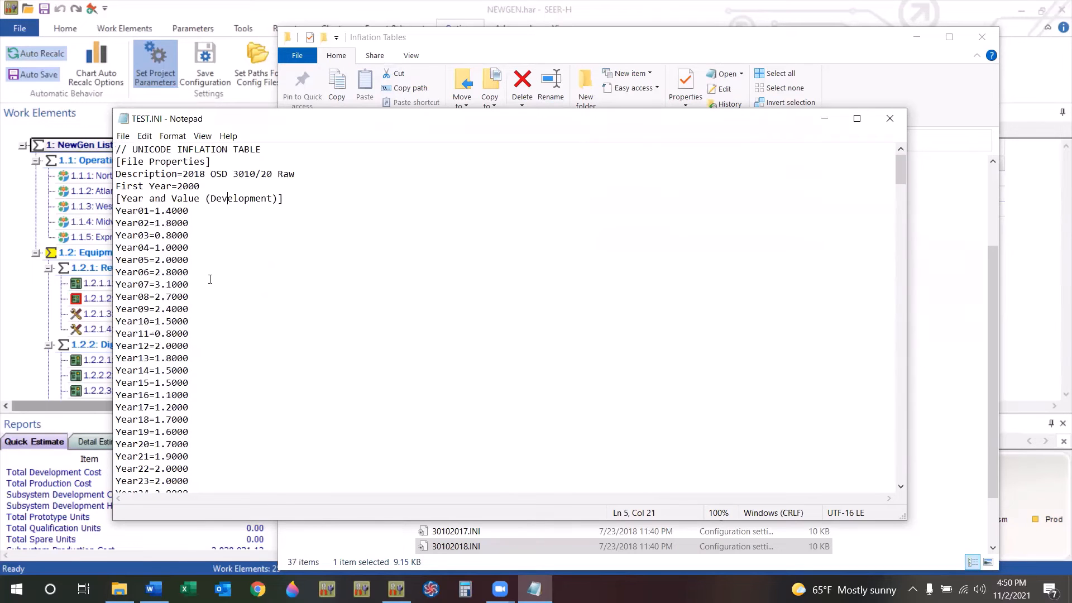
# Copy the entire file contents and paste them into a blank Excel worksheet.
pyautogui.rightClick(124, 150)
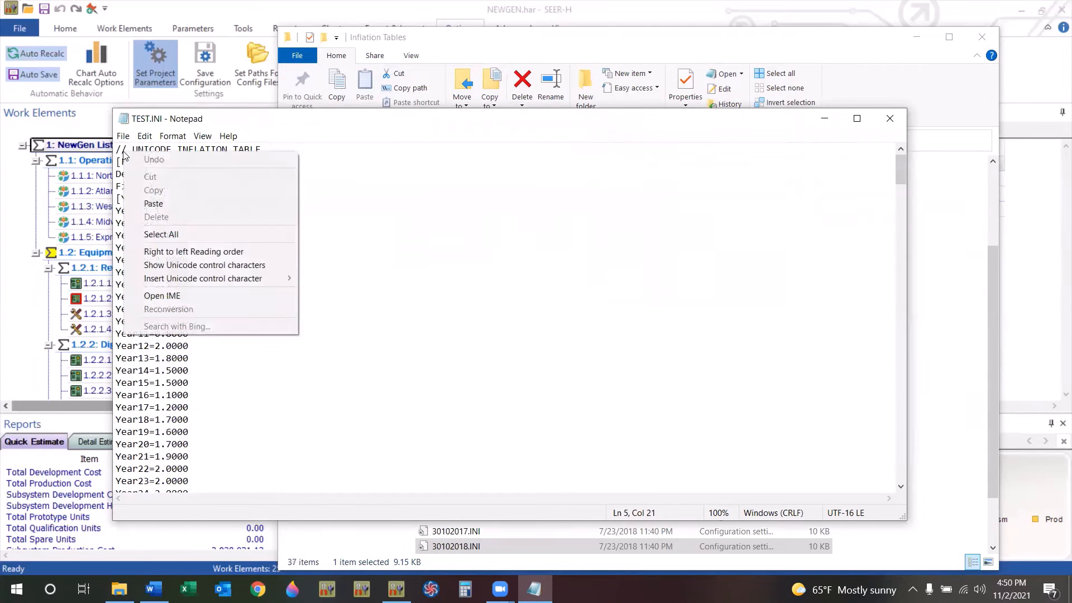
pyautogui.click(166, 237)
pyautogui.rightClick(164, 215)
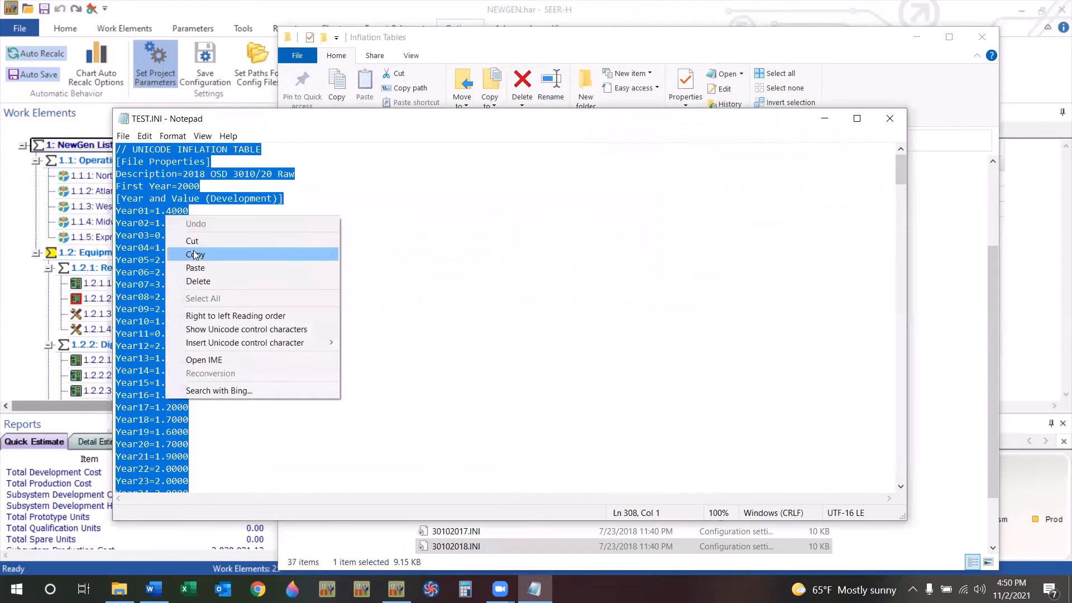
pyautogui.click(196, 254)
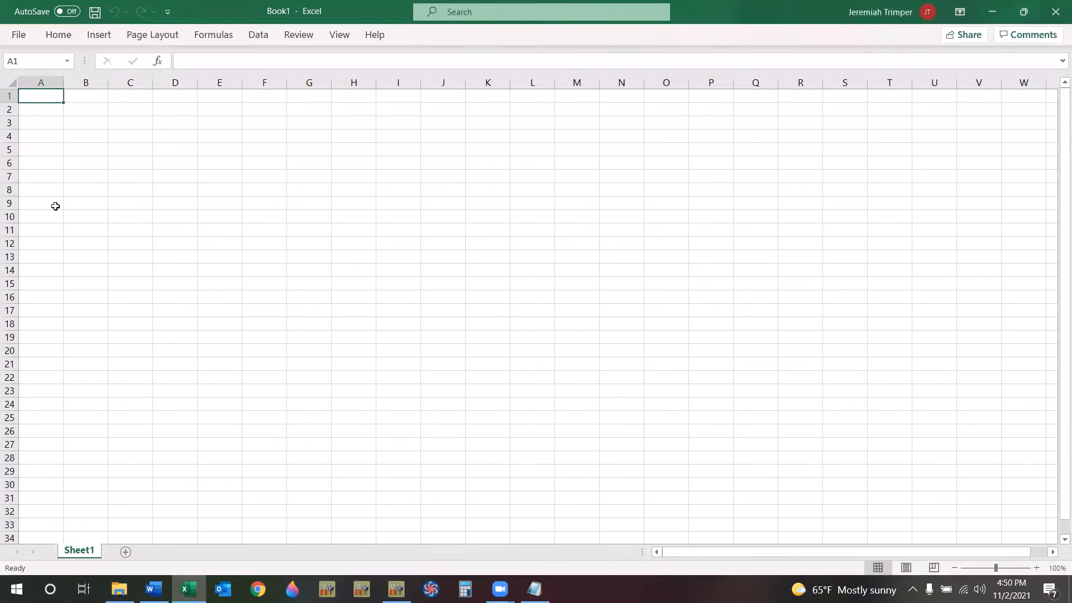
pyautogui.hotkey('ctrl', 'v')
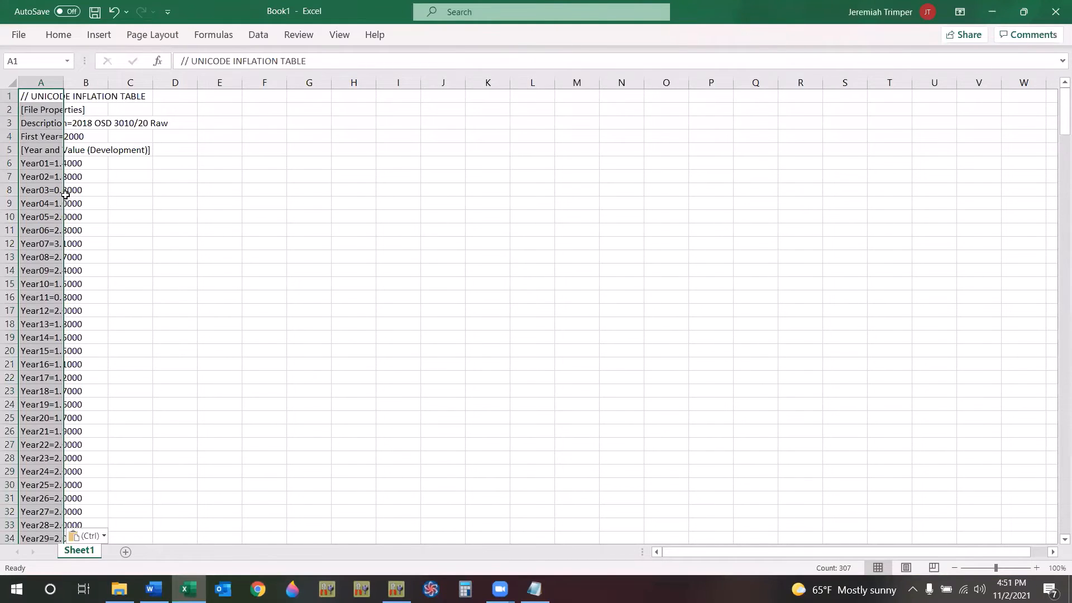
pyautogui.click(48, 176)
pyautogui.click(47, 164)
pyautogui.click(49, 176)
pyautogui.click(52, 188)
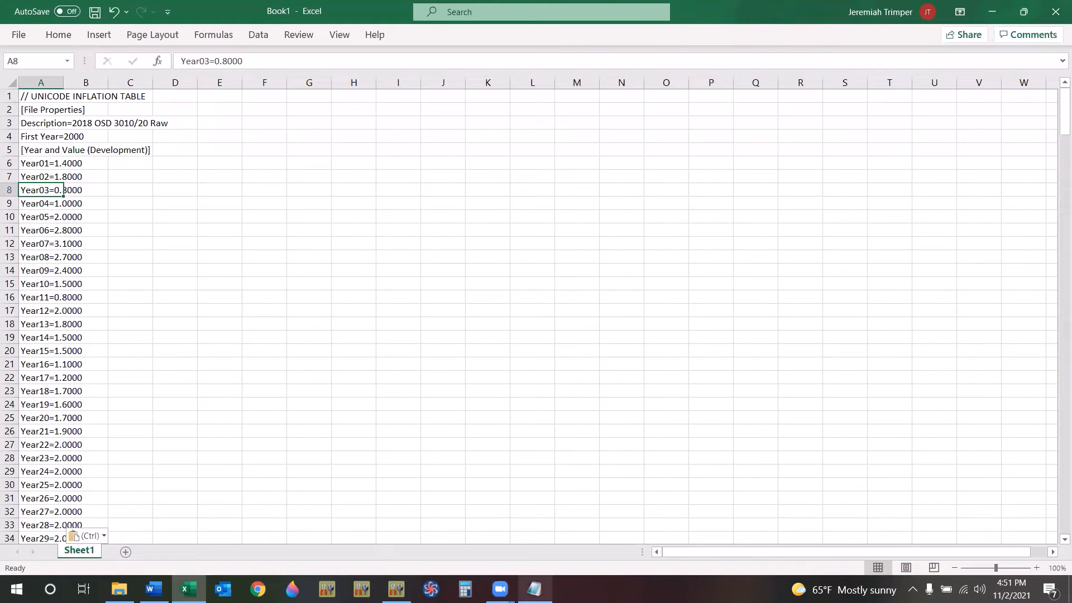
# Set the Year01 Development value in TEST.INI to 3.
pyautogui.click(534, 589)
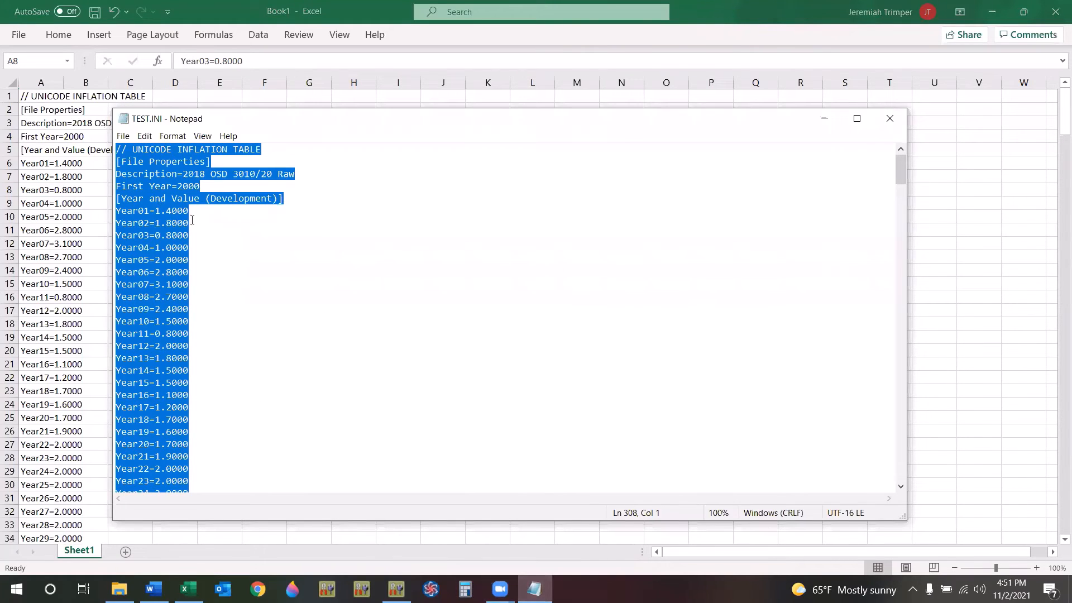
pyautogui.moveTo(190, 212); pyautogui.dragTo(156, 212)
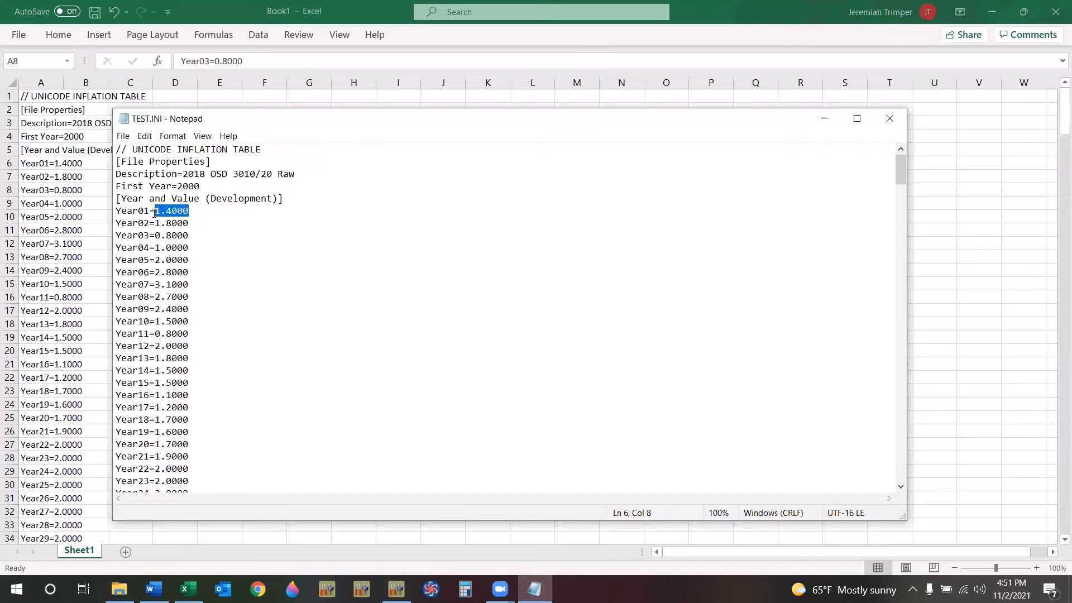
pyautogui.write('3')
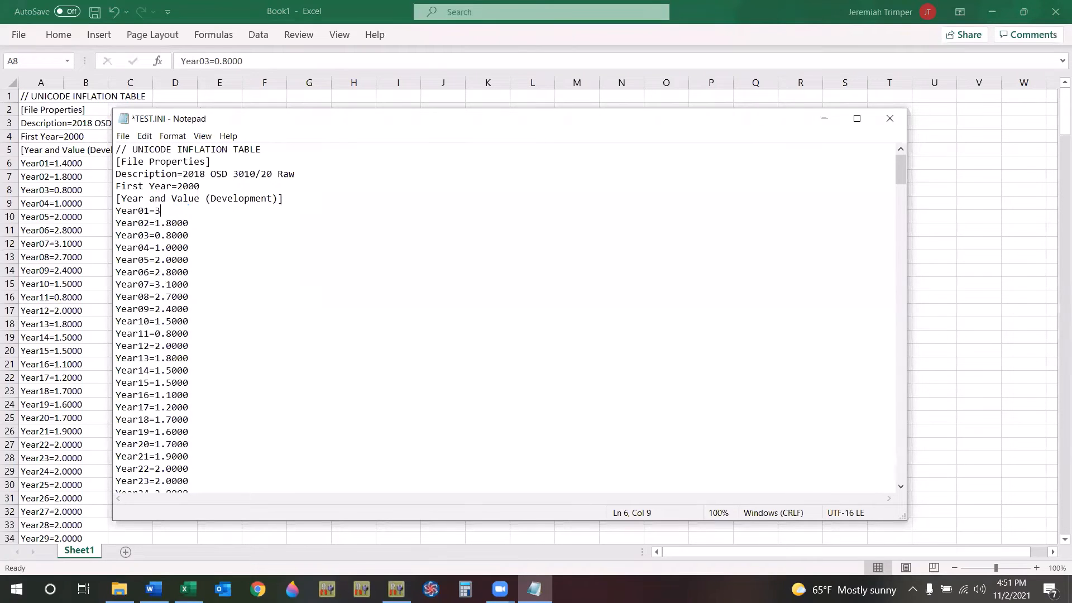
# Set the Development values for Year02 through Year05 in TEST.INI to 3.
pyautogui.moveTo(189, 223); pyautogui.dragTo(157, 259)
pyautogui.write('3333')
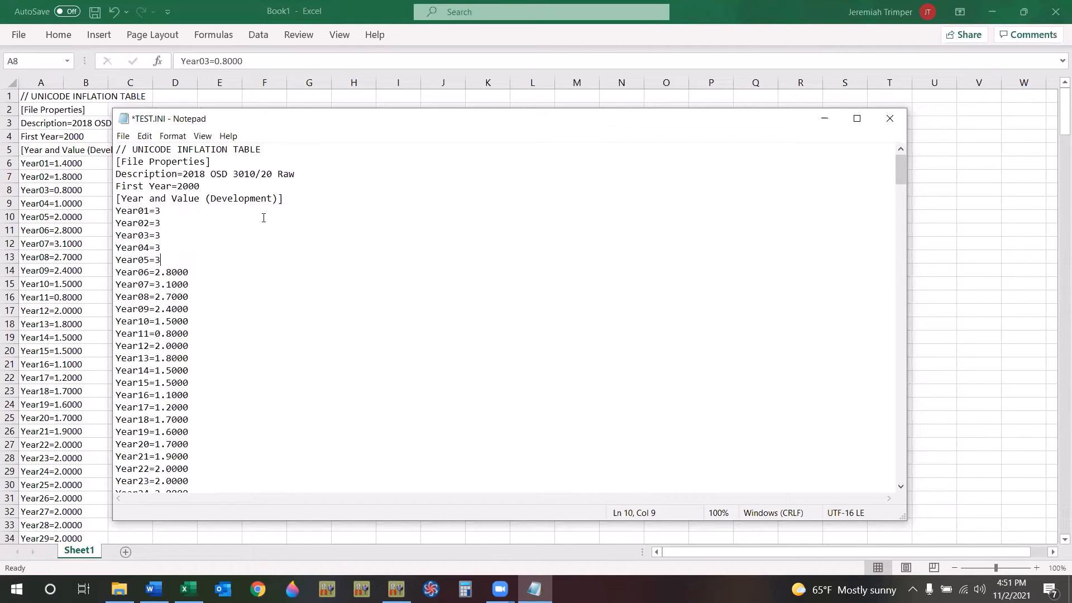
# Change the file's Description to TEST, then save and close TEST.INI.
pyautogui.click(206, 172)
pyautogui.moveTo(294, 174); pyautogui.dragTo(184, 174)
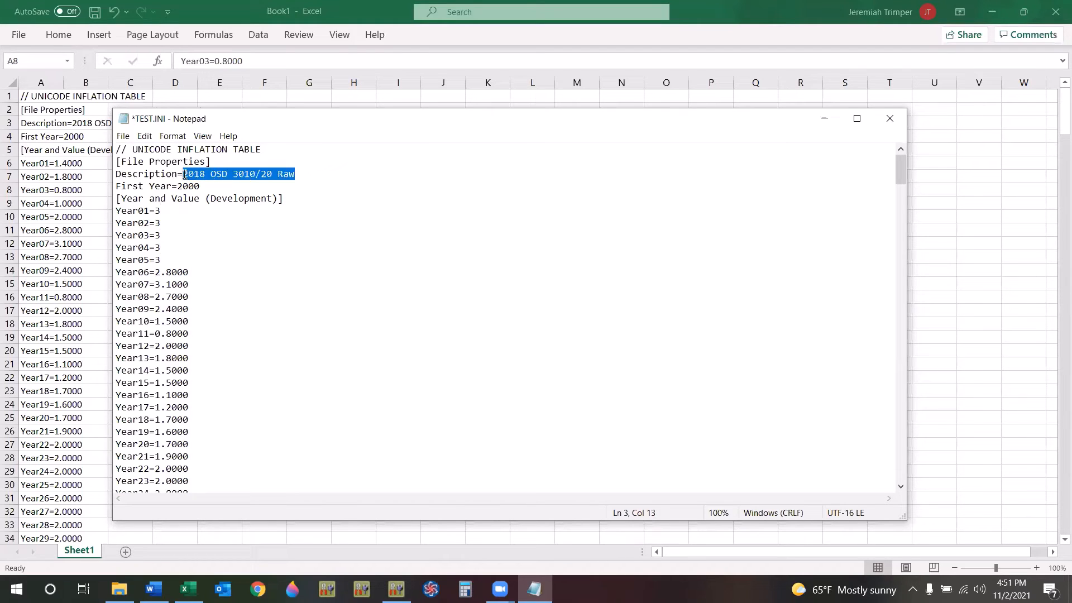
pyautogui.write('TEST')
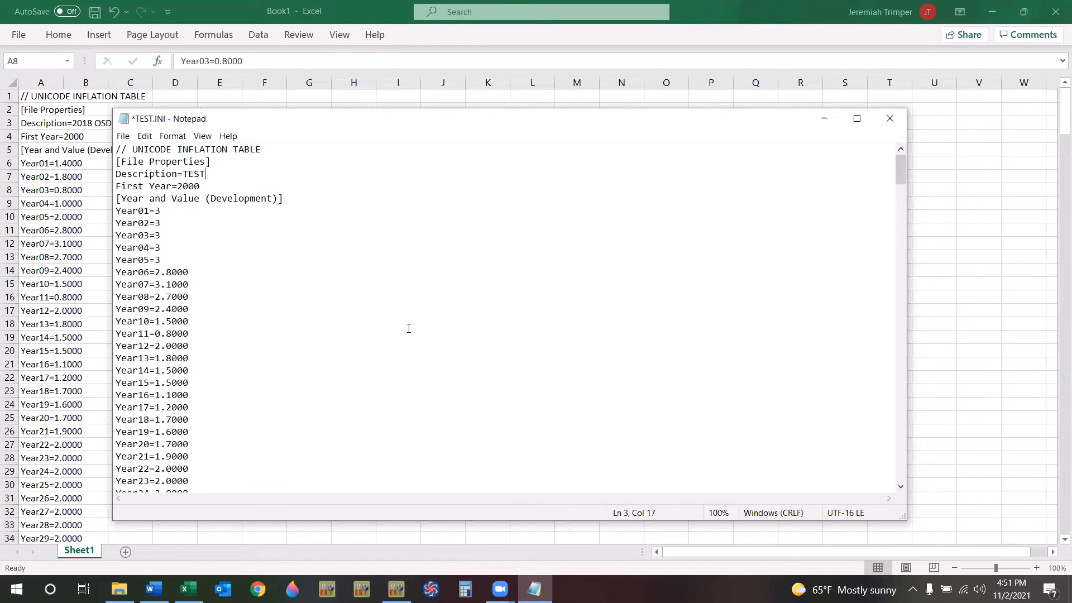
pyautogui.click(123, 136)
pyautogui.click(889, 118)
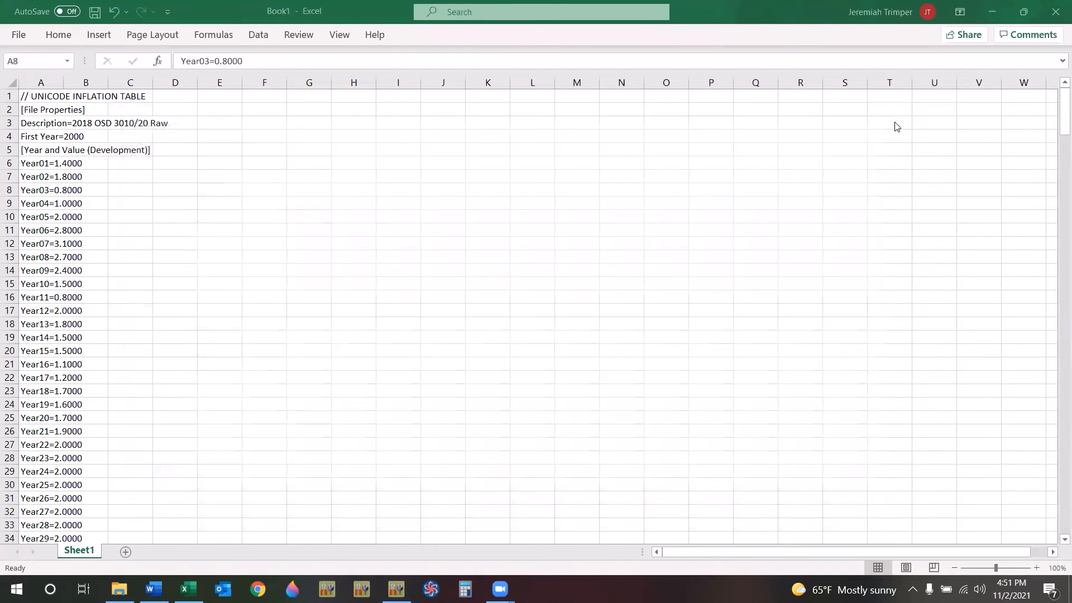
# Reopen the Select Inflation Tables dialog in SEER-H and choose TEST as the Development inflation table.
pyautogui.click(396, 589)
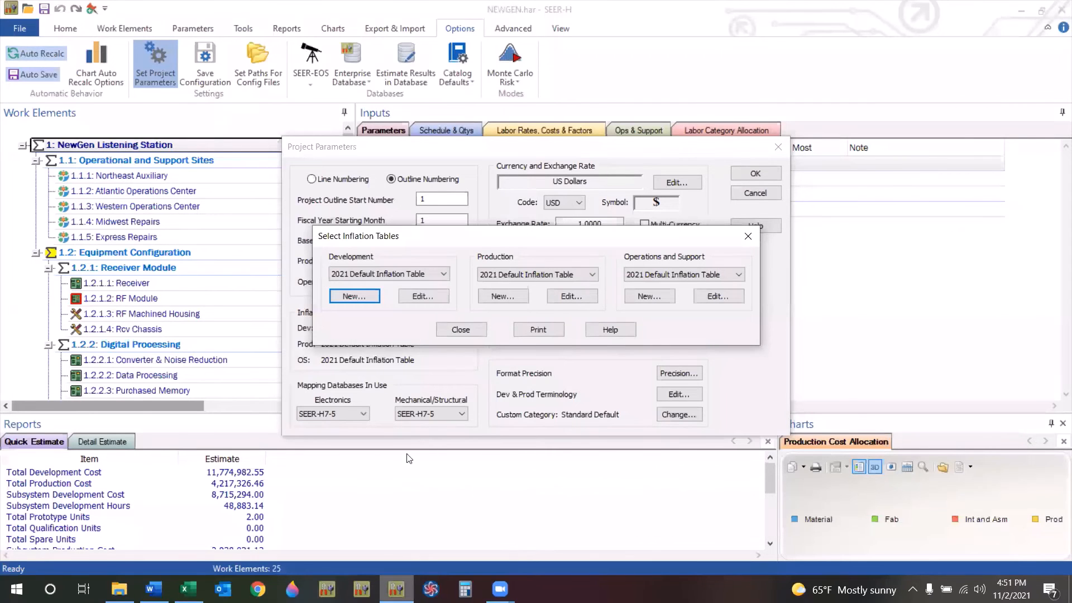
pyautogui.click(467, 331)
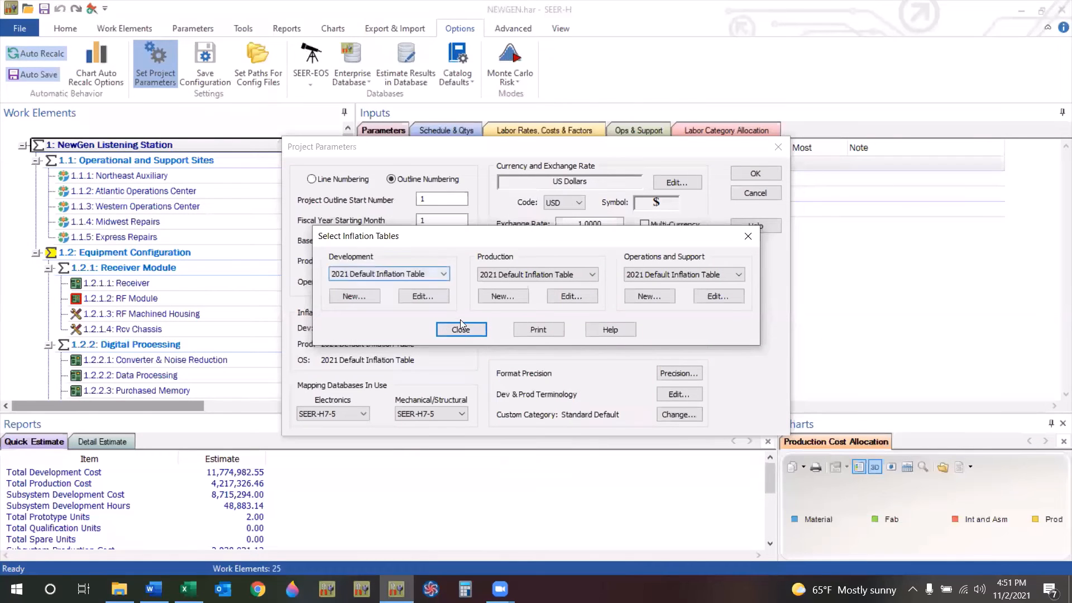
pyautogui.click(446, 313)
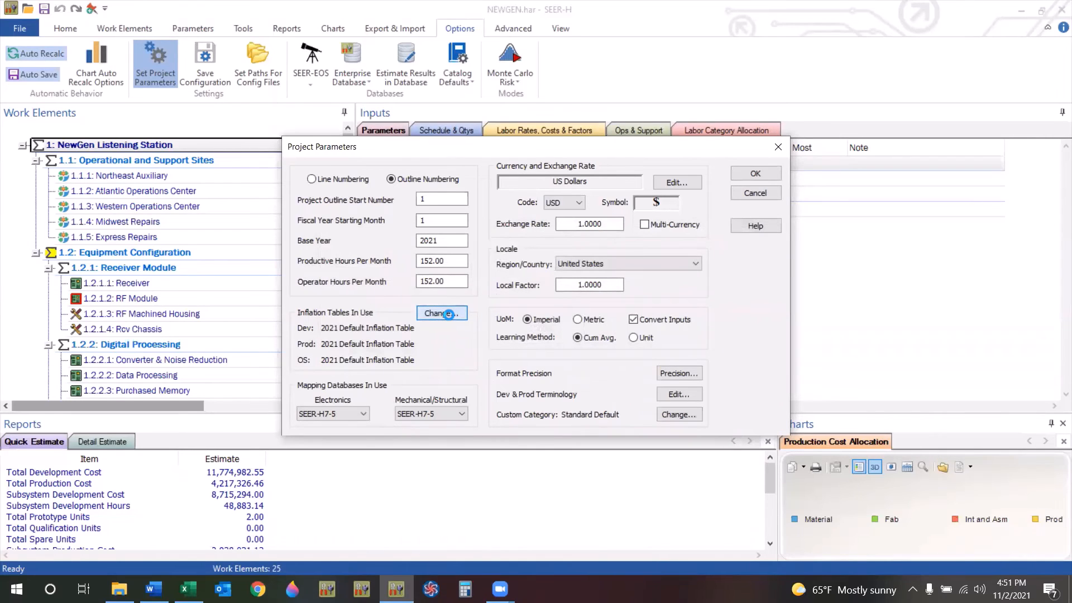
pyautogui.click(443, 274)
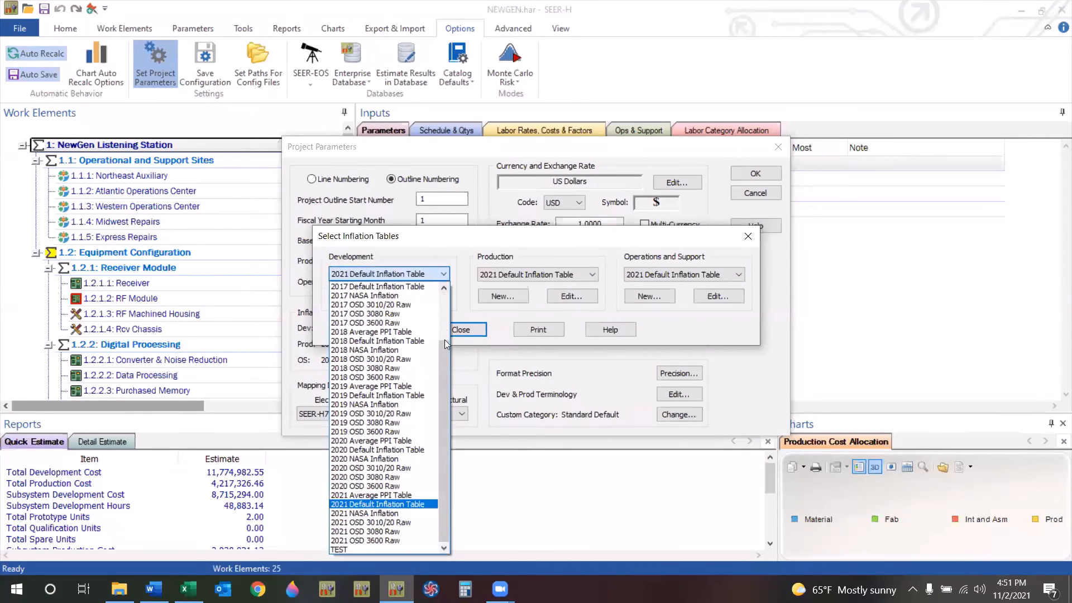
pyautogui.click(343, 549)
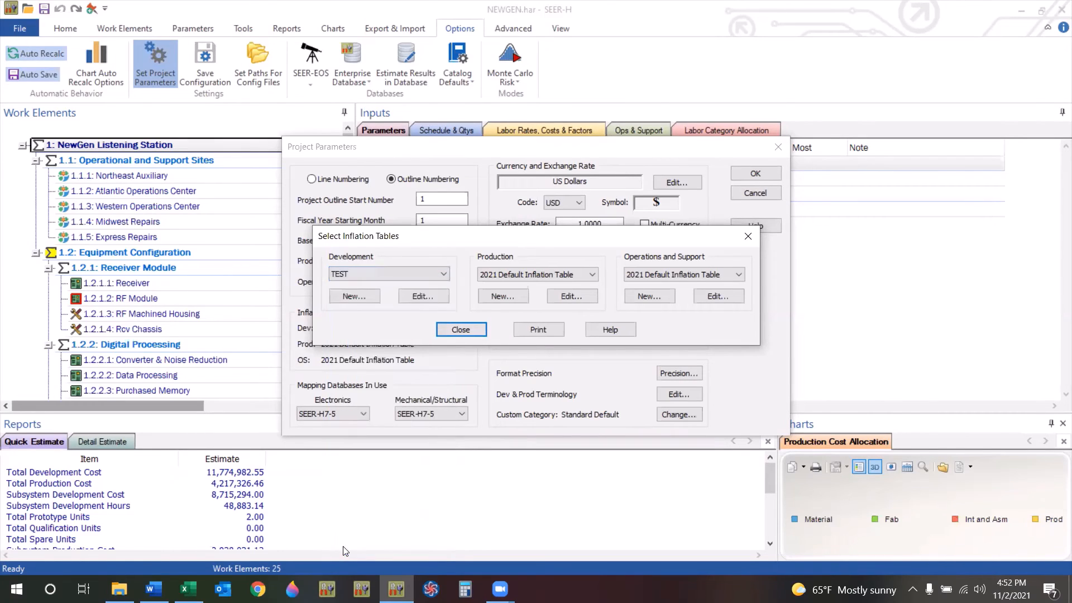
# Open the Development and Production inflation tables to review their yearly values.
pyautogui.click(409, 301)
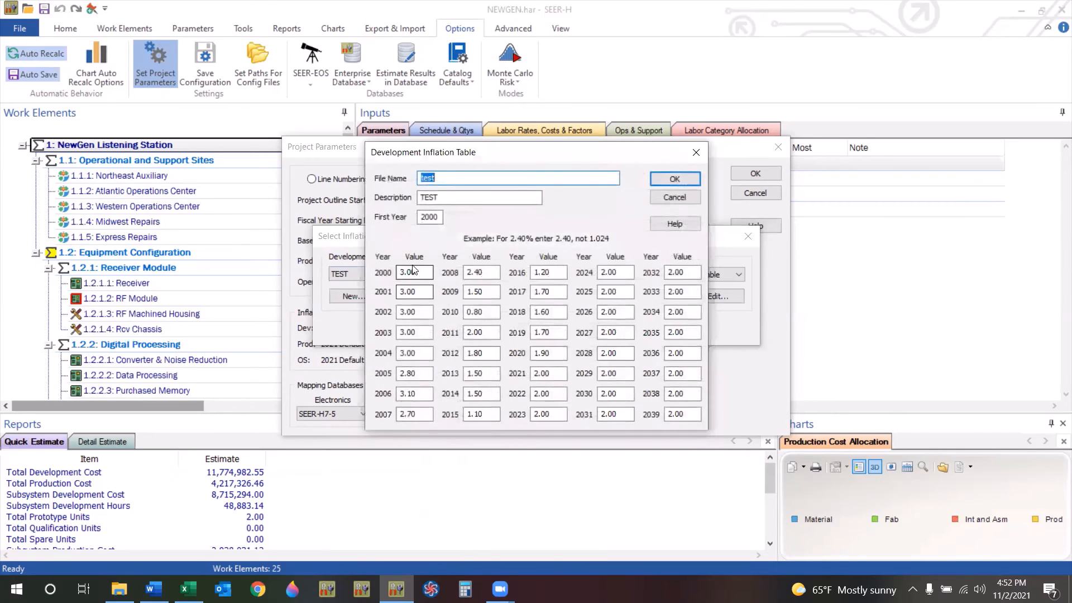
pyautogui.click(422, 352)
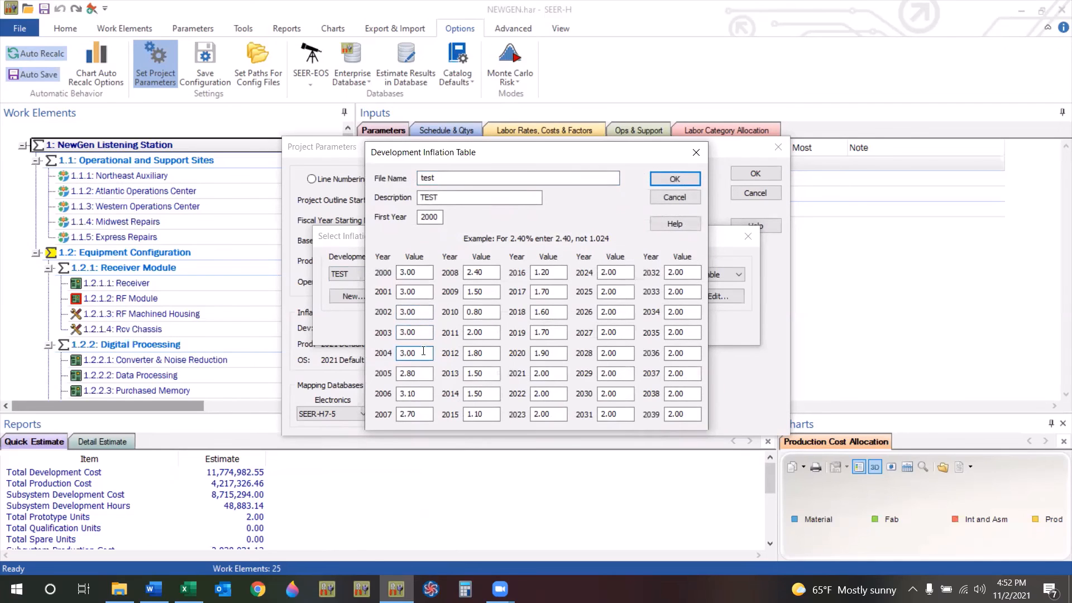
pyautogui.click(695, 153)
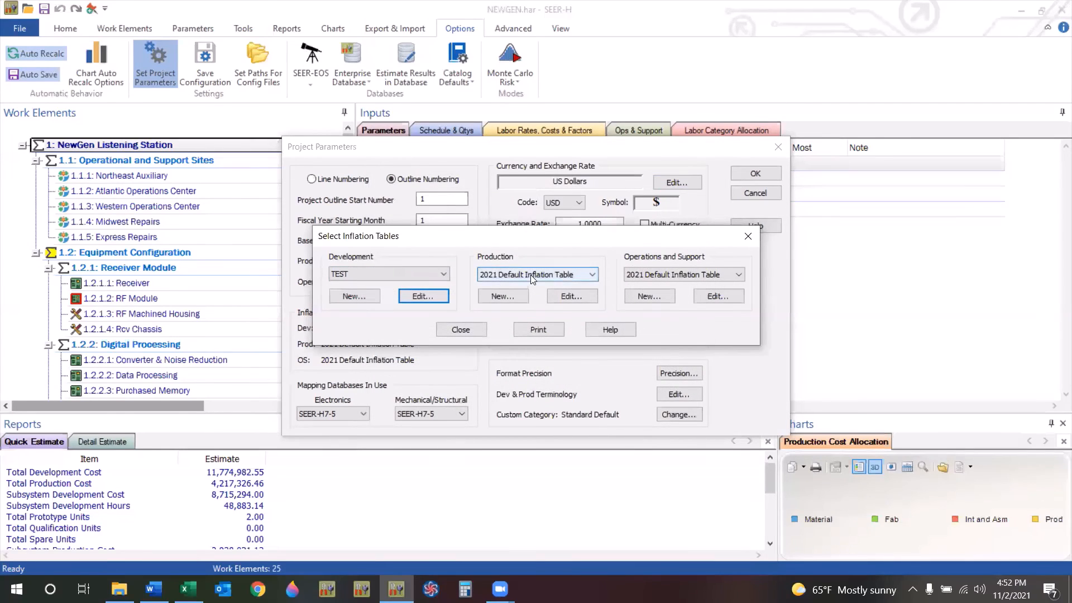
pyautogui.click(556, 297)
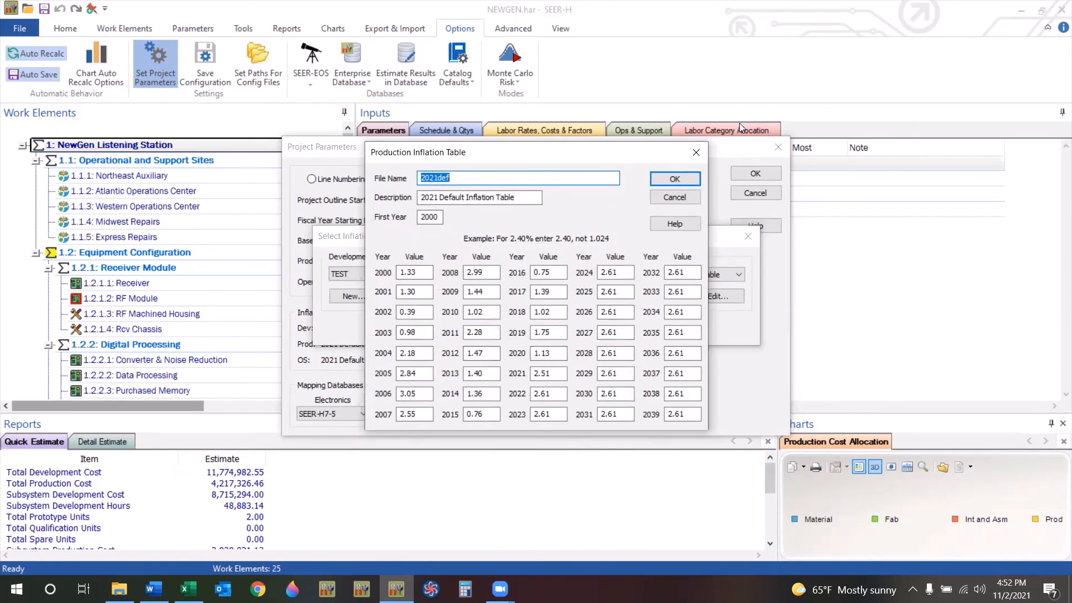
pyautogui.click(696, 152)
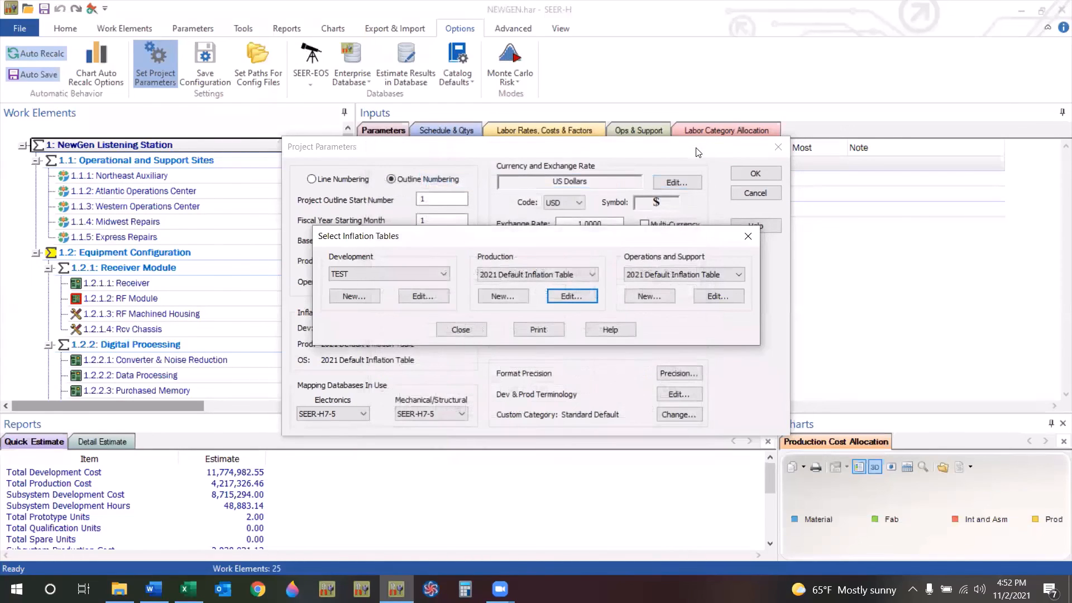